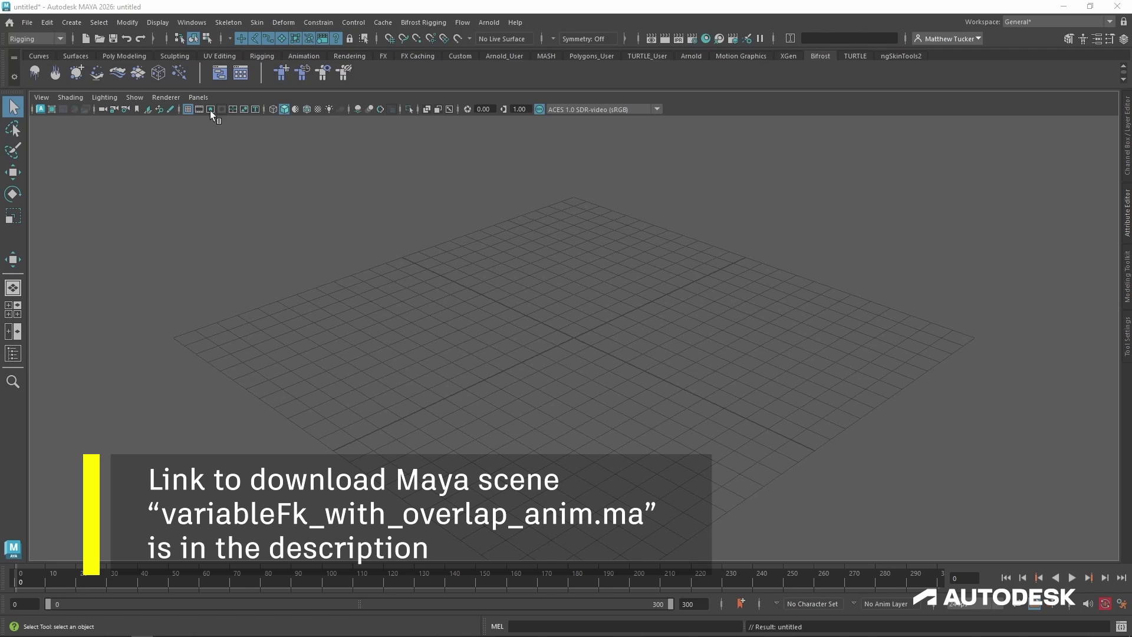
# Open the Bifrost Graph Editor on bifrostGraphShape1 with its input, template and output nodes
pyautogui.click(191, 22)
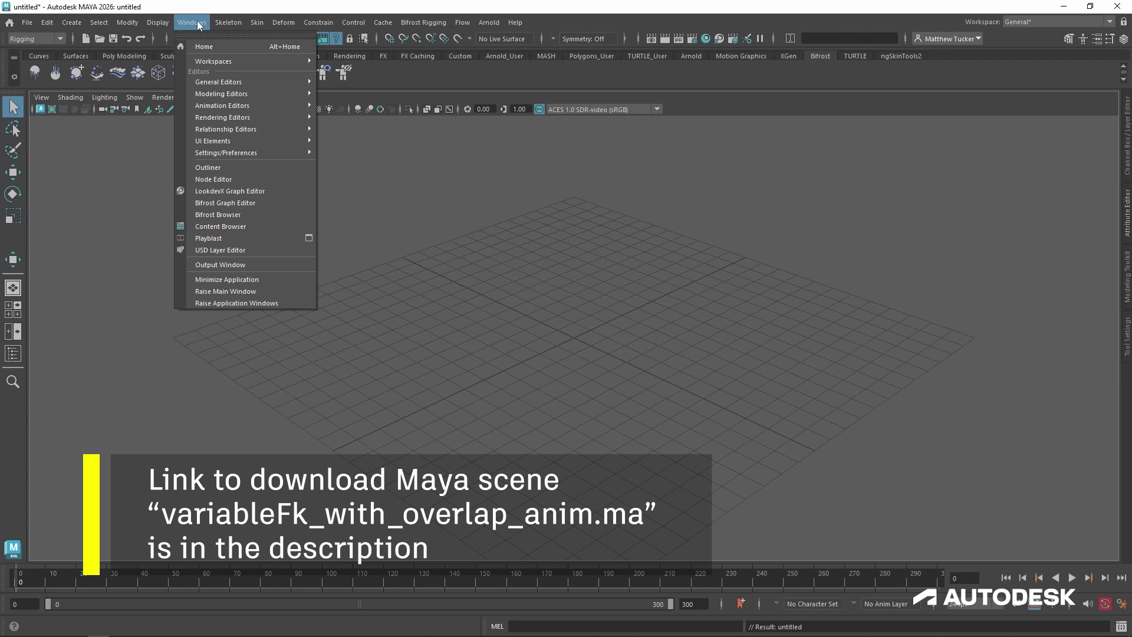
pyautogui.click(246, 203)
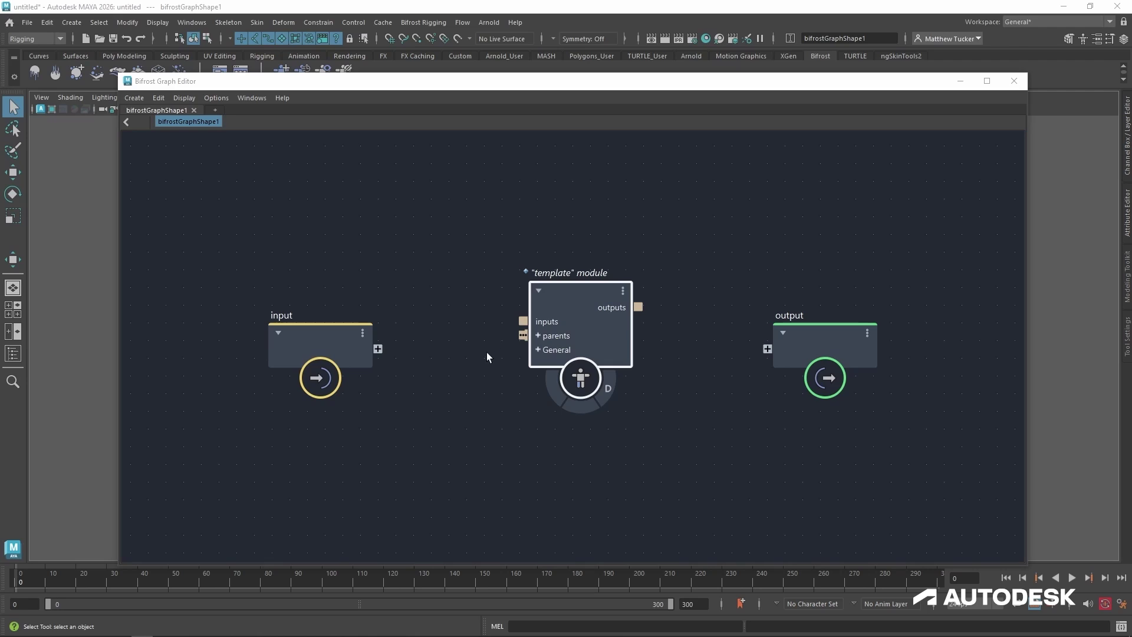
# Wire input and output to the template module, then add a root_module feeding its parents
pyautogui.moveTo(522, 321); pyautogui.dragTo(377, 348)
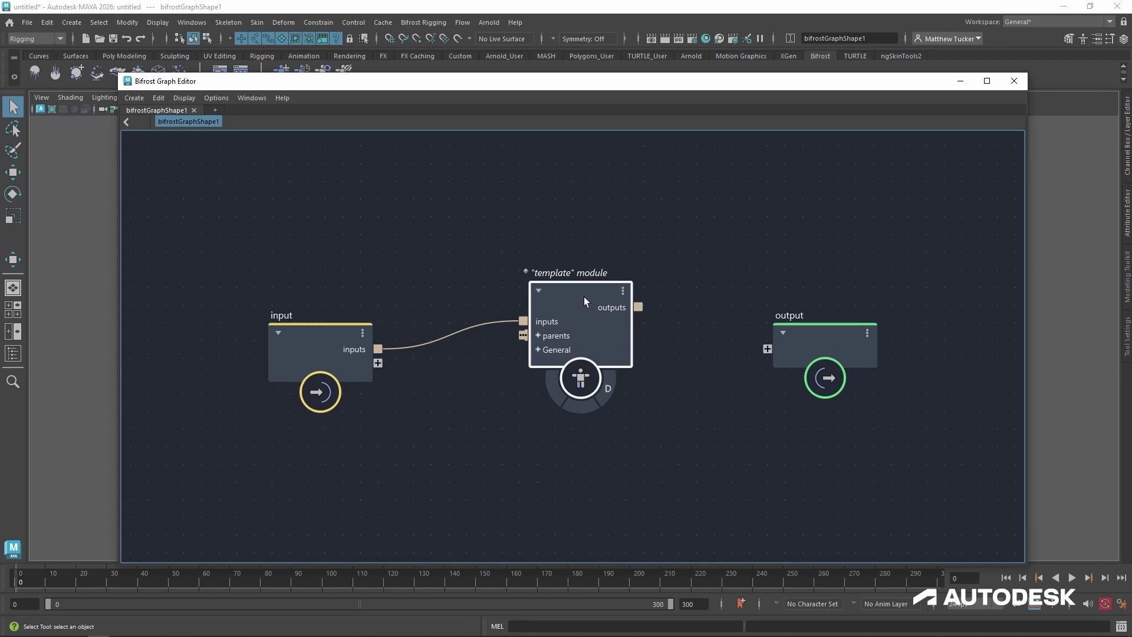
pyautogui.moveTo(638, 306); pyautogui.dragTo(767, 348)
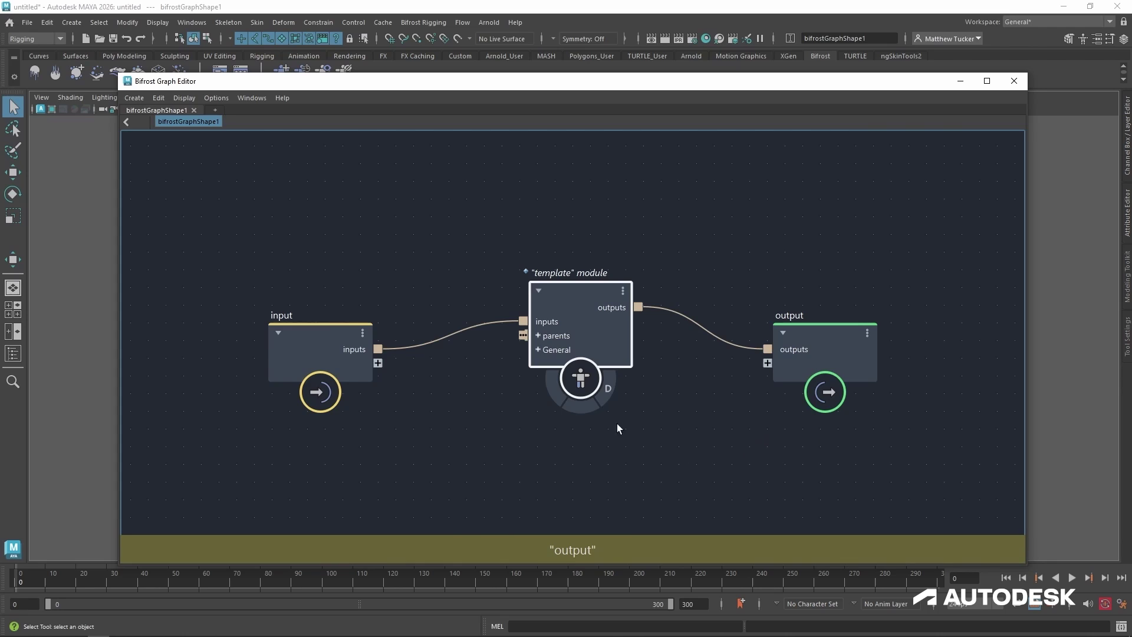
pyautogui.press('Tab')
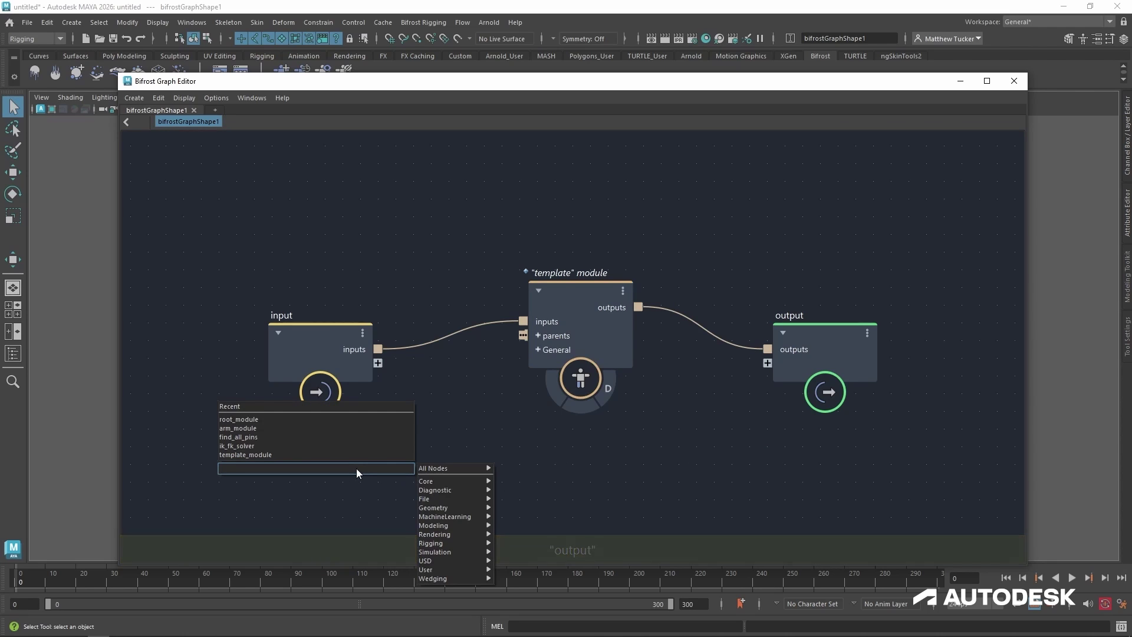
pyautogui.write('roo')
pyautogui.press('Return')
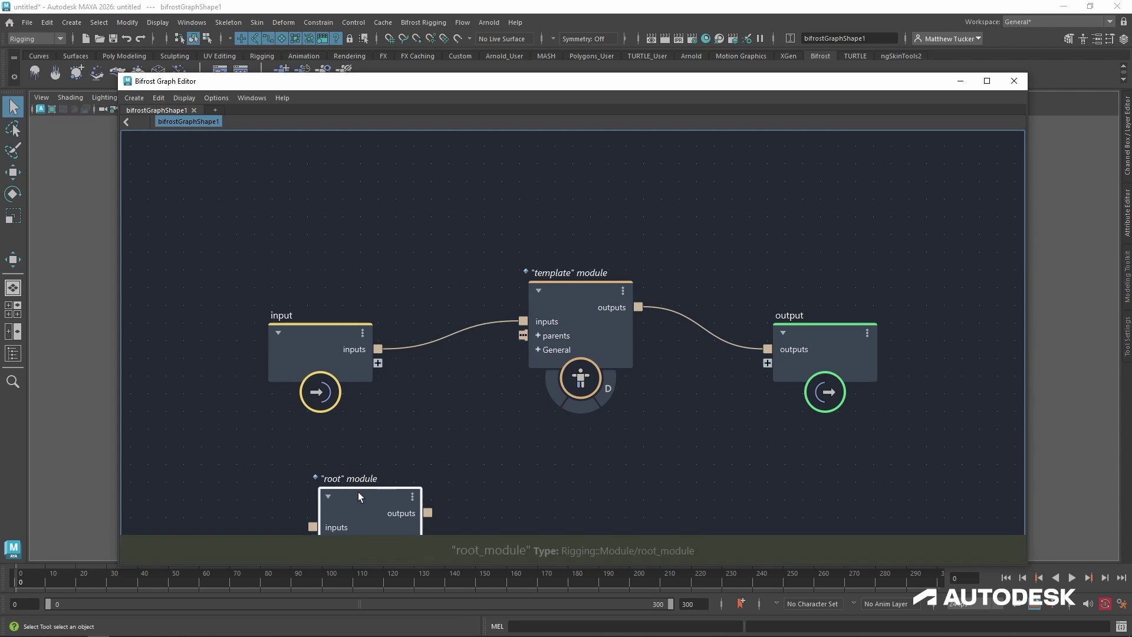
pyautogui.moveTo(358, 493); pyautogui.dragTo(319, 160)
pyautogui.moveTo(384, 192); pyautogui.dragTo(522, 335)
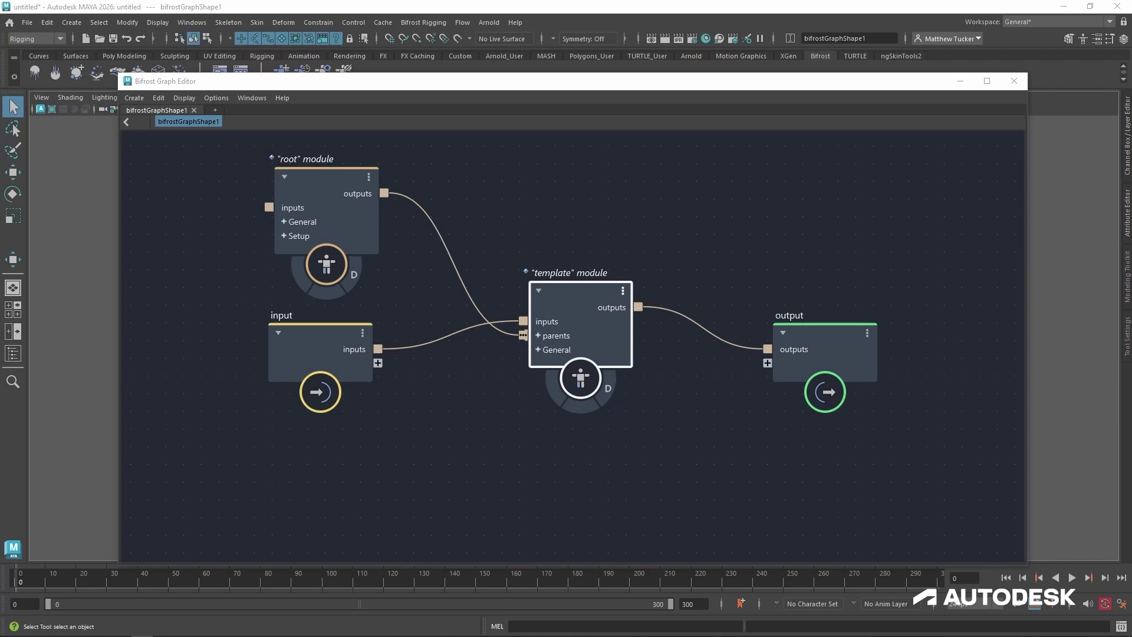
# Show the Parameters panel beside the graph in the Bifrost Graph Editor
pyautogui.click(253, 98)
pyautogui.click(256, 109)
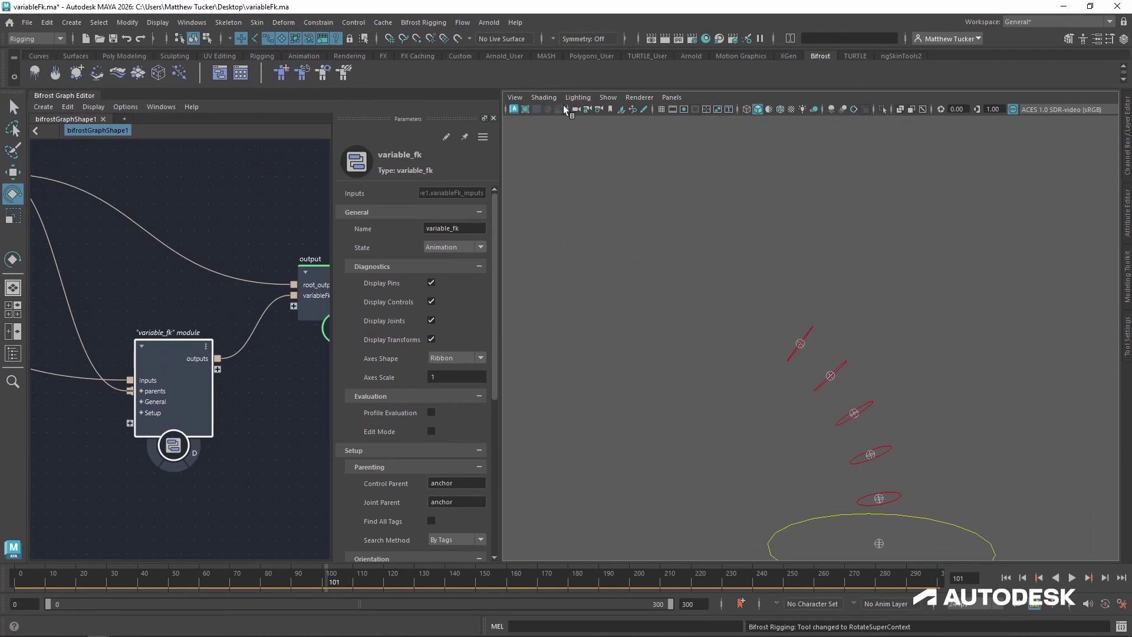
# During playback, switch variable_fk's State to Rest (Relative), then Rest (Absolute), and stop playback
pyautogui.hotkey('alt', 'v')
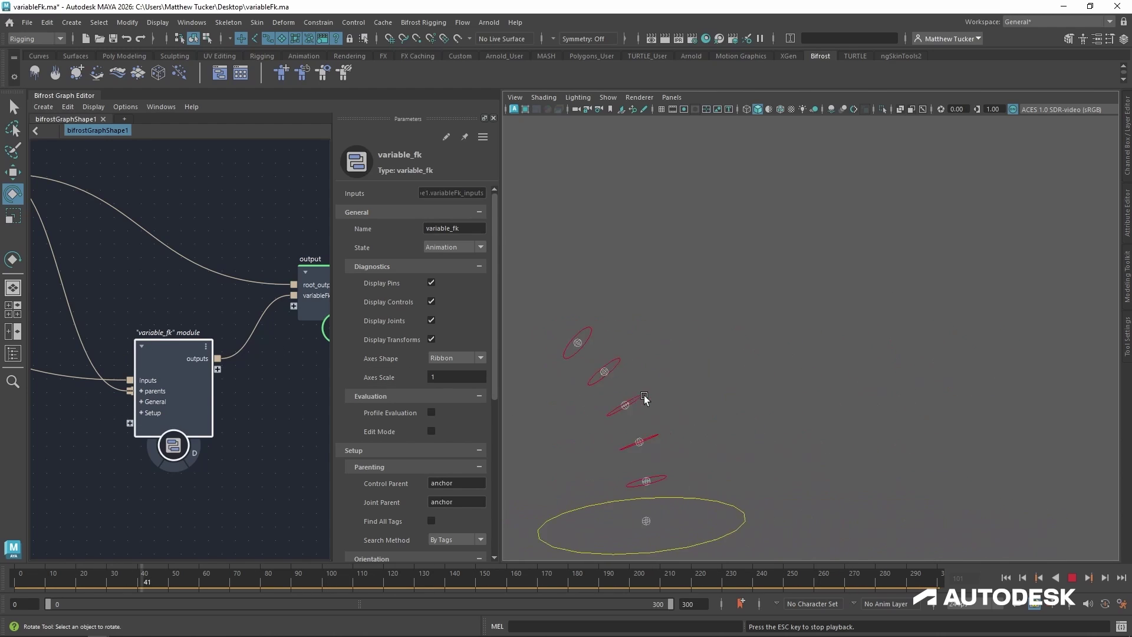
pyautogui.click(148, 320)
pyautogui.click(173, 355)
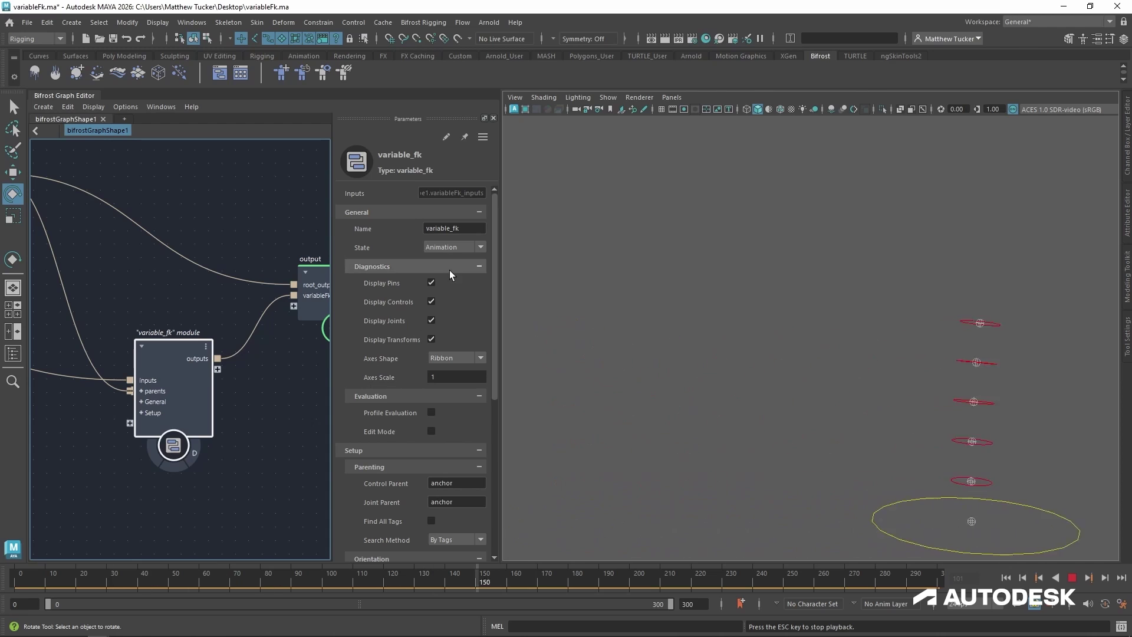
pyautogui.click(464, 266)
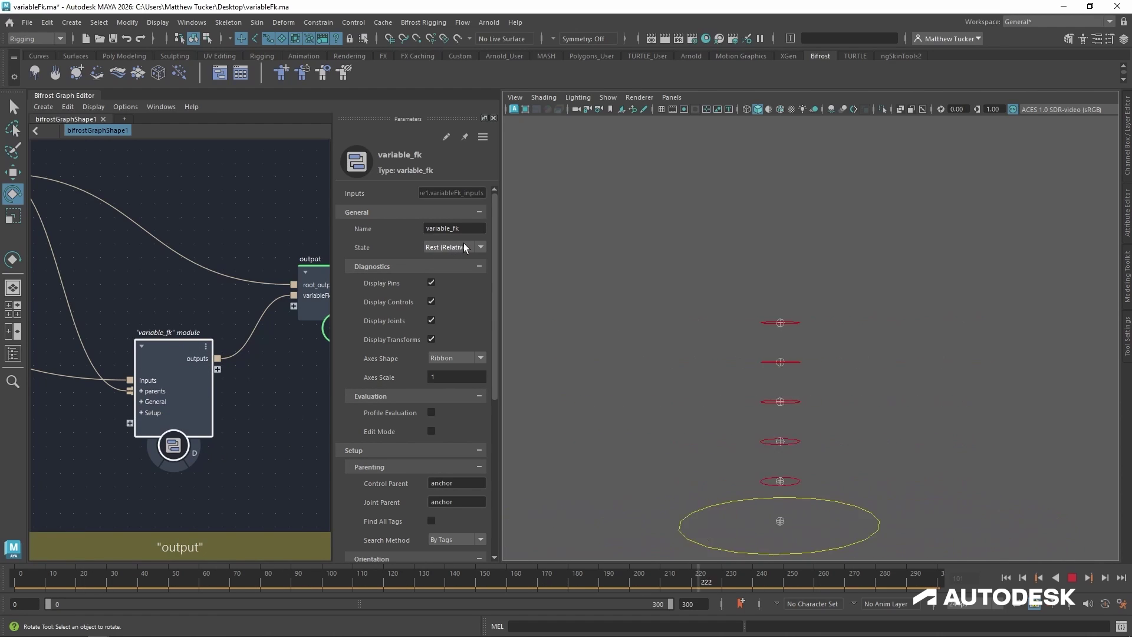
pyautogui.click(465, 248)
pyautogui.click(468, 274)
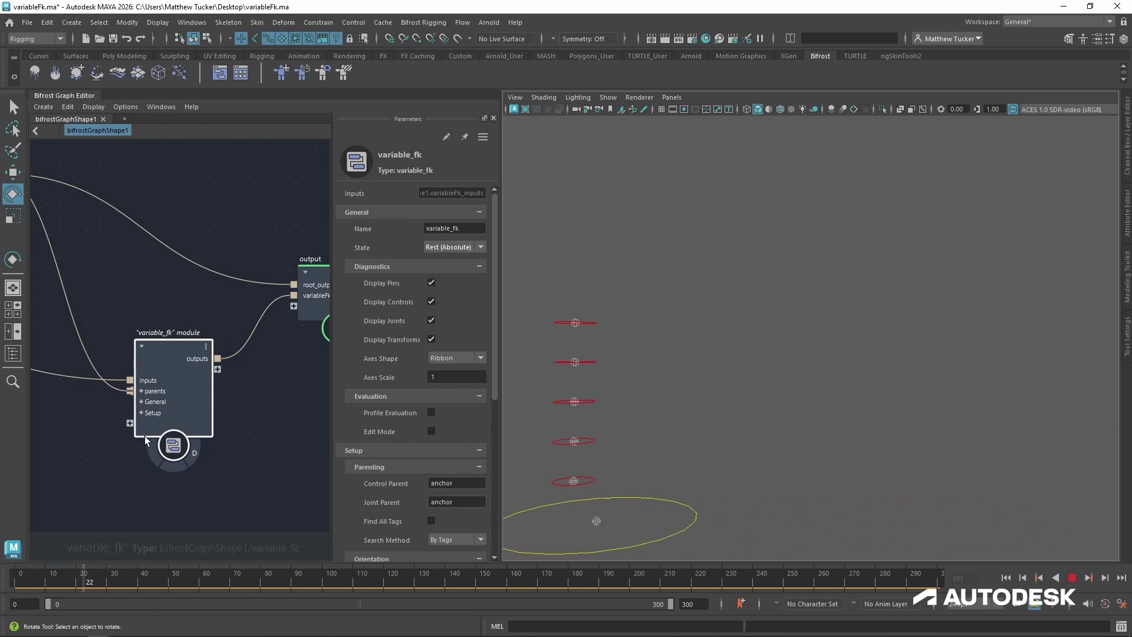
pyautogui.press('Escape')
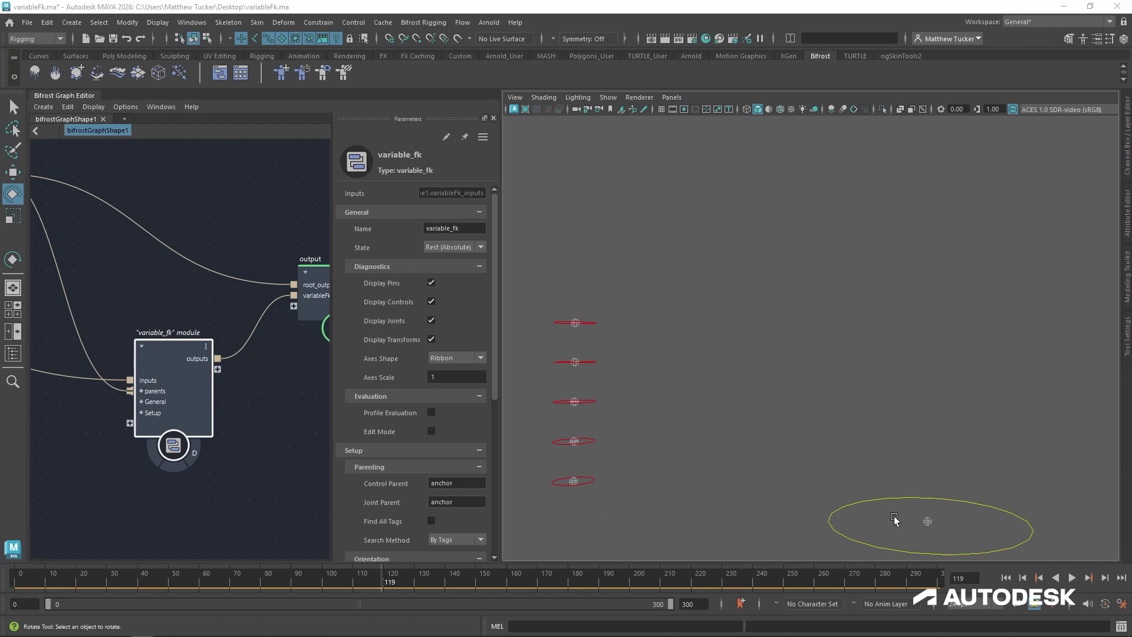
# On bifrostRig, turn off flattenJoints and flattenControls, turn on autoUpdate, and frame the rig
pyautogui.click(13, 353)
pyautogui.click(101, 196)
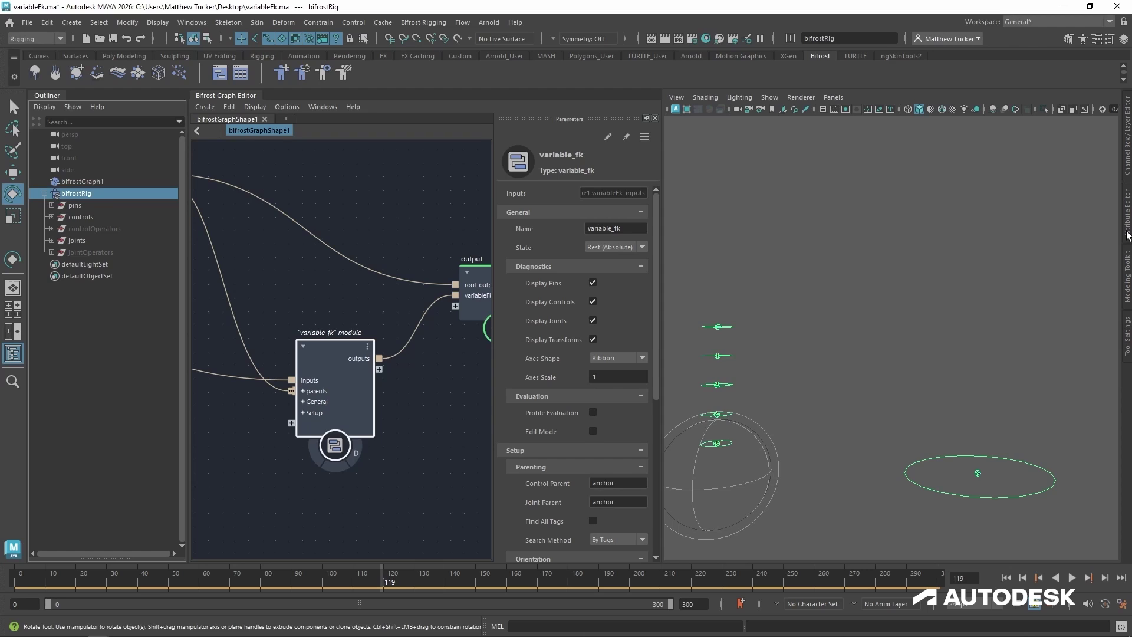
pyautogui.click(1129, 234)
pyautogui.click(974, 265)
pyautogui.click(980, 253)
pyautogui.click(981, 203)
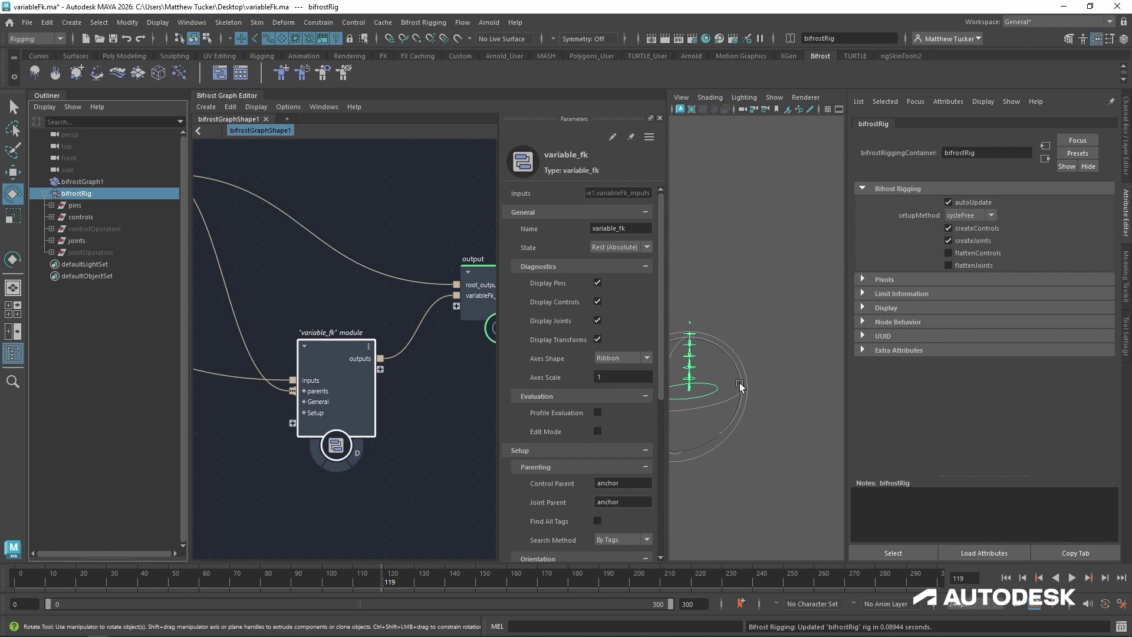
pyautogui.press('f')
pyautogui.scroll(-2, 795, 396)
pyautogui.click(684, 339)
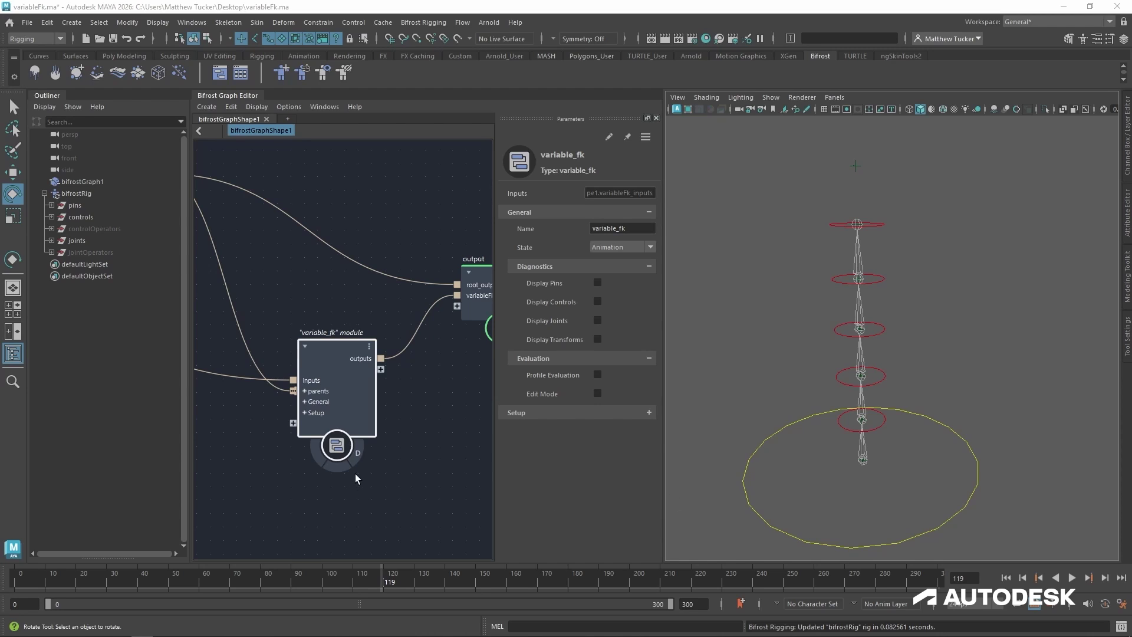
# Turn on Display Pins and Display Transforms, enlarging the transform axes scale
pyautogui.click(355, 458)
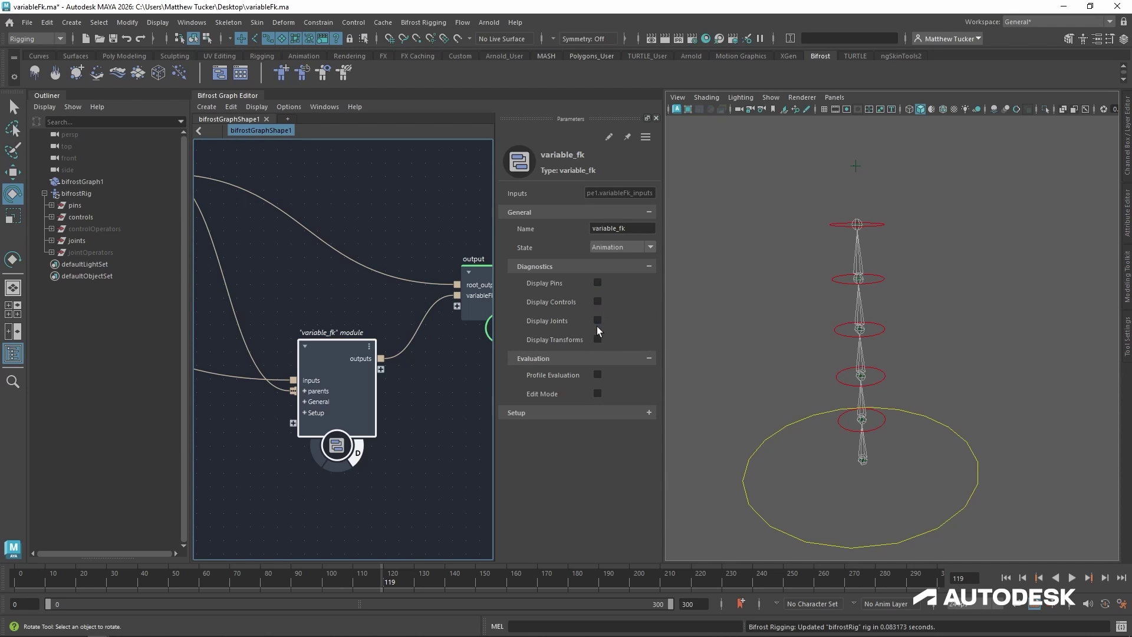
pyautogui.click(598, 283)
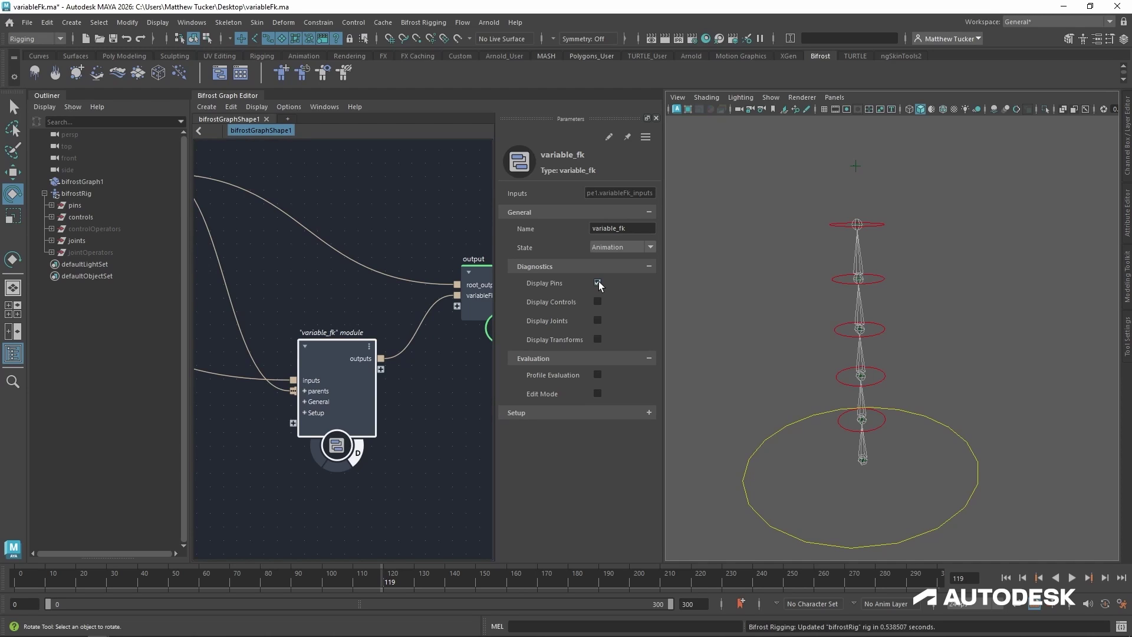
pyautogui.click(597, 339)
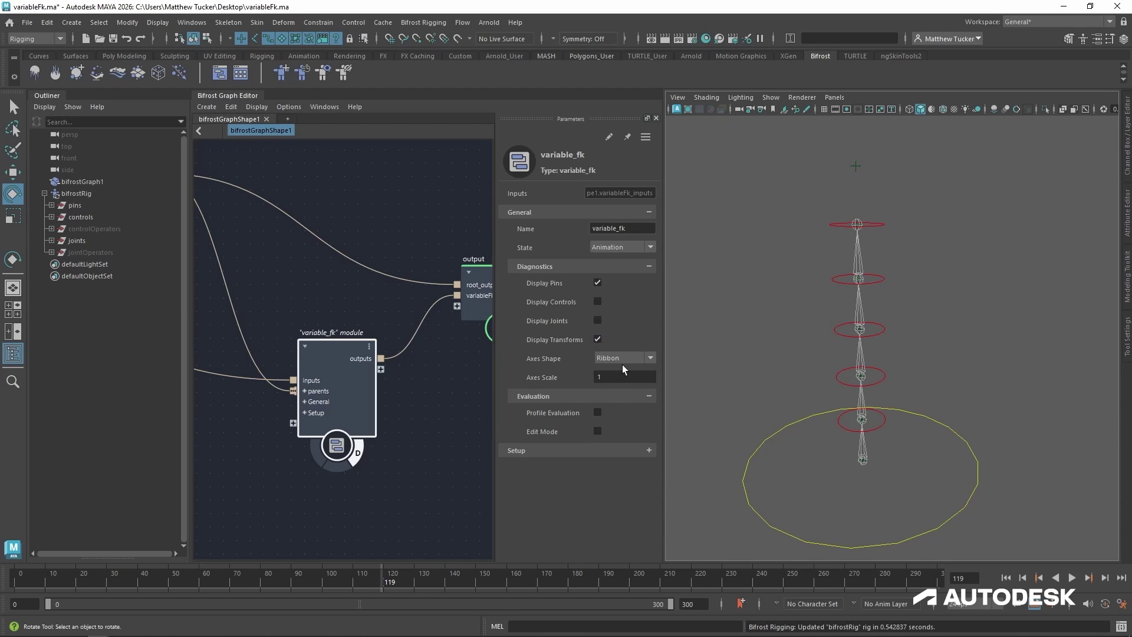
pyautogui.click(633, 359)
pyautogui.click(632, 376)
pyautogui.moveTo(621, 376); pyautogui.dragTo(838, 377)
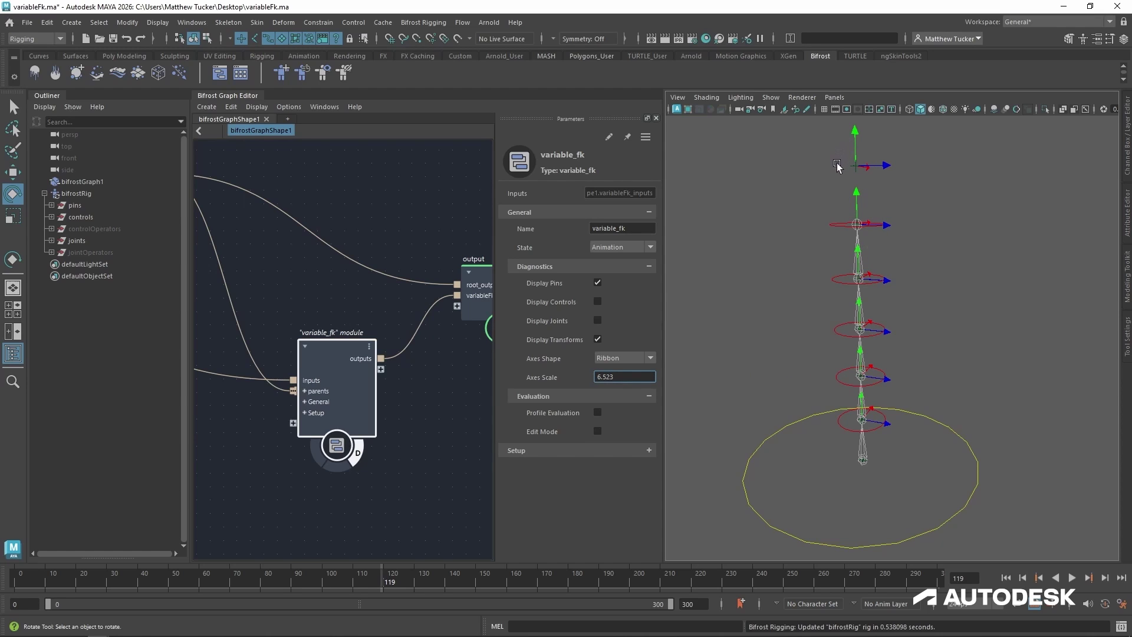
pyautogui.keyDown('alt'); pyautogui.moveTo(826, 228); pyautogui.dragTo(817, 235); pyautogui.keyUp('alt')
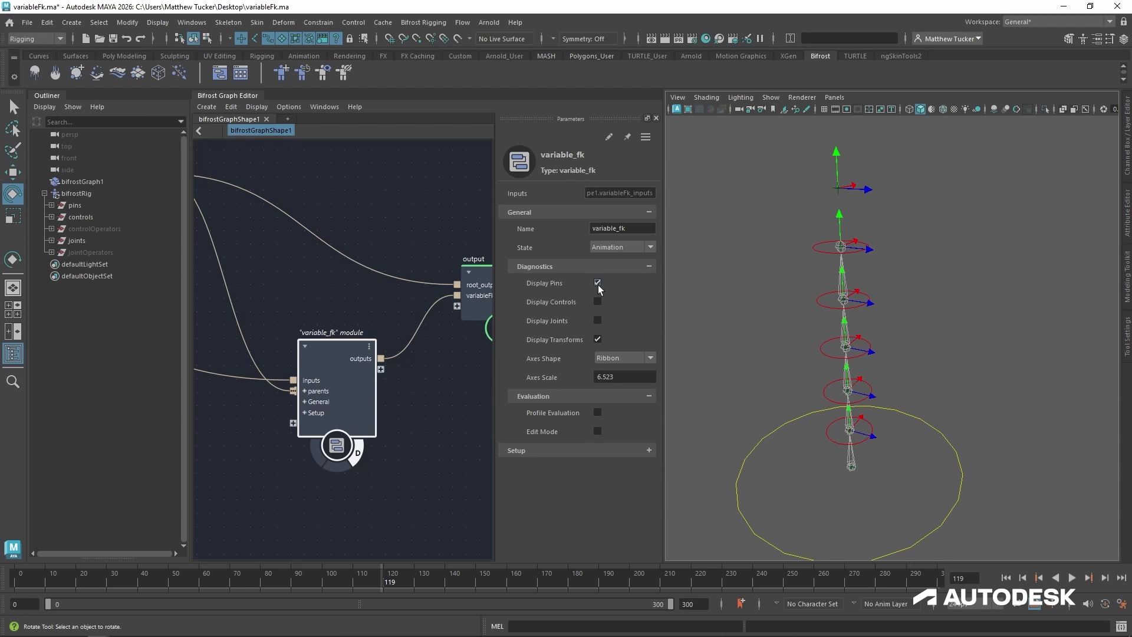
# Turn on Display Controls and Display Joints for the variable_fk module
pyautogui.click(597, 301)
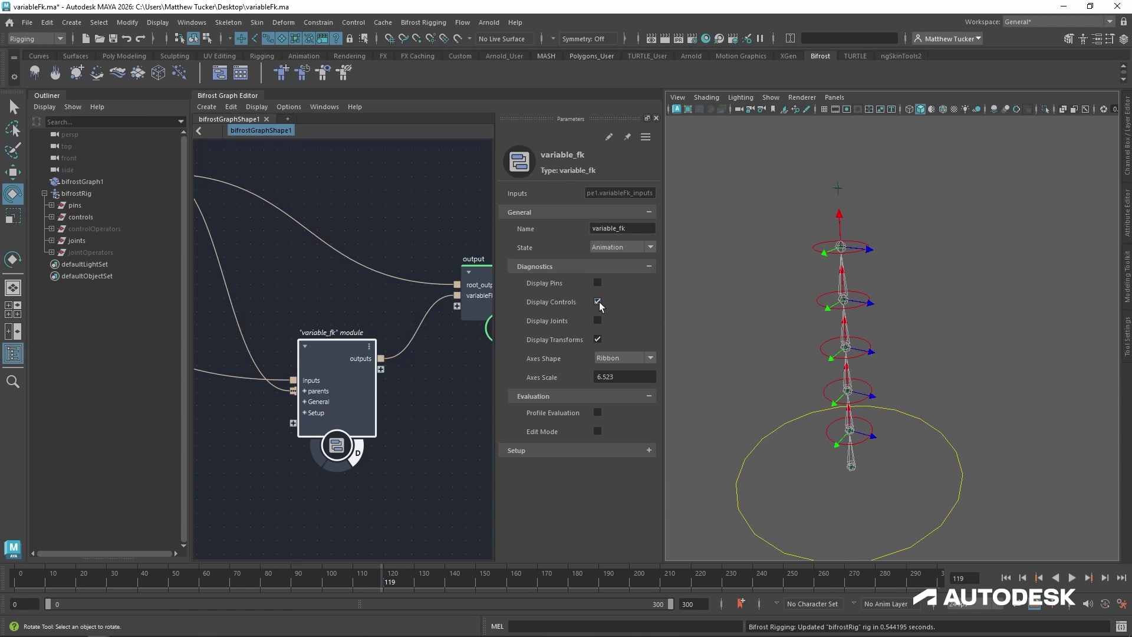
pyautogui.click(598, 301)
pyautogui.click(598, 320)
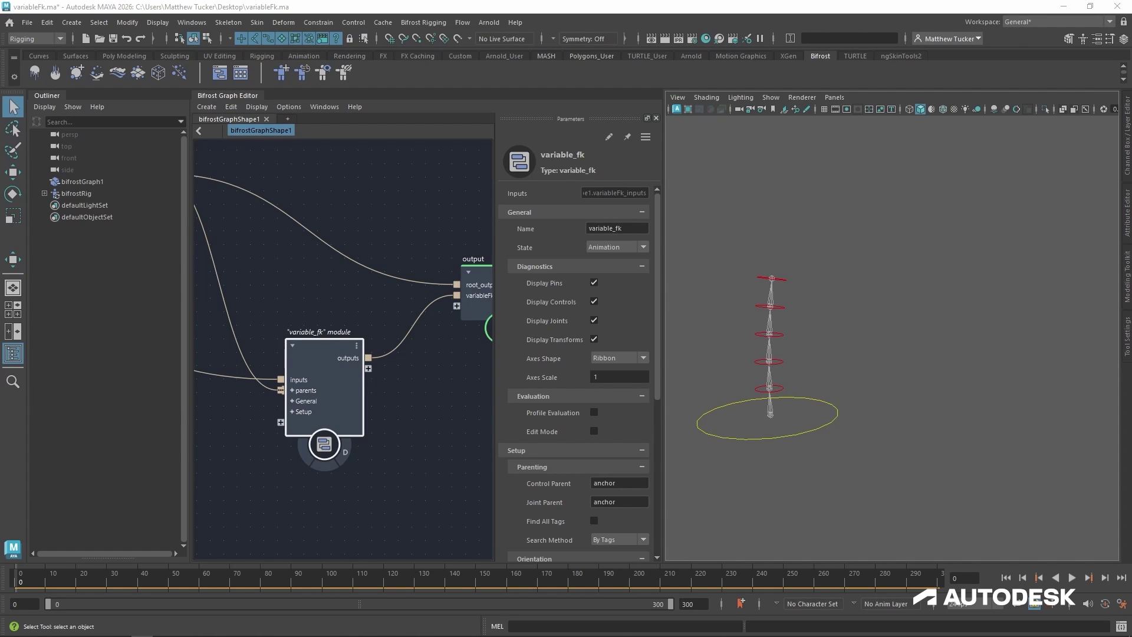
# Enable Profile Evaluation on variable_fk and open the Profiler from General Editors
pyautogui.click(593, 412)
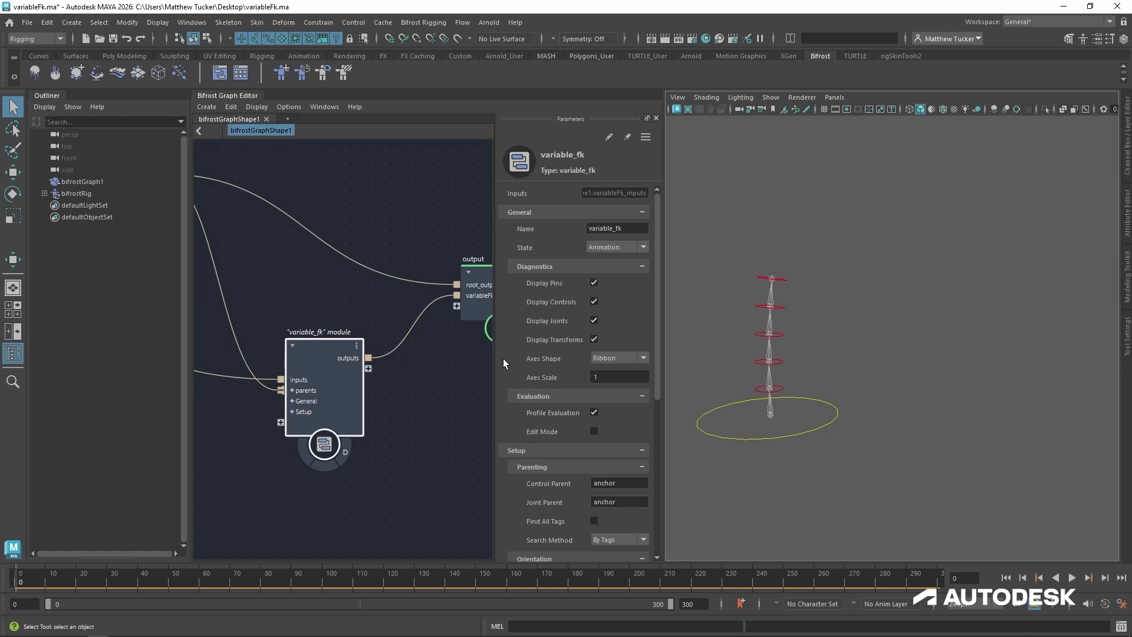
pyautogui.click(192, 22)
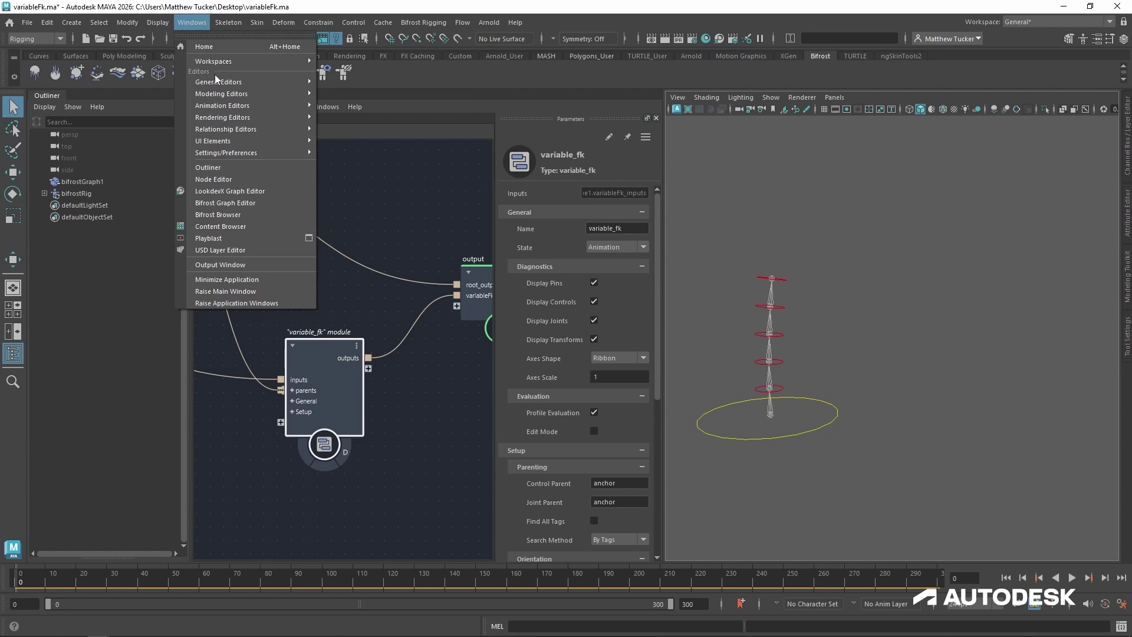
pyautogui.moveTo(218, 82)
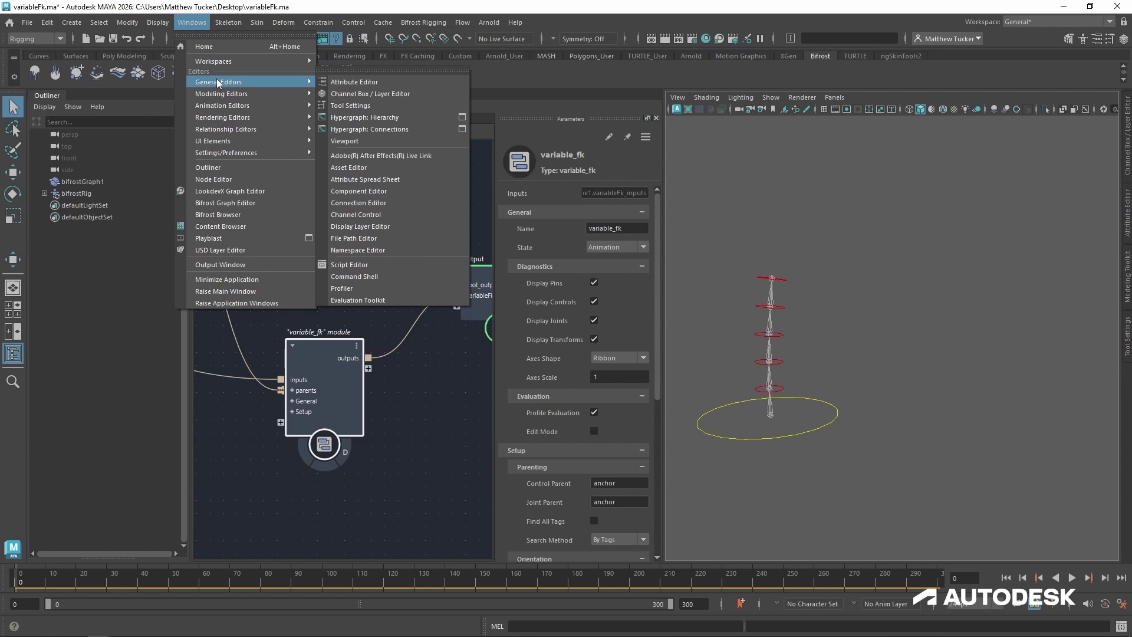
pyautogui.click(381, 286)
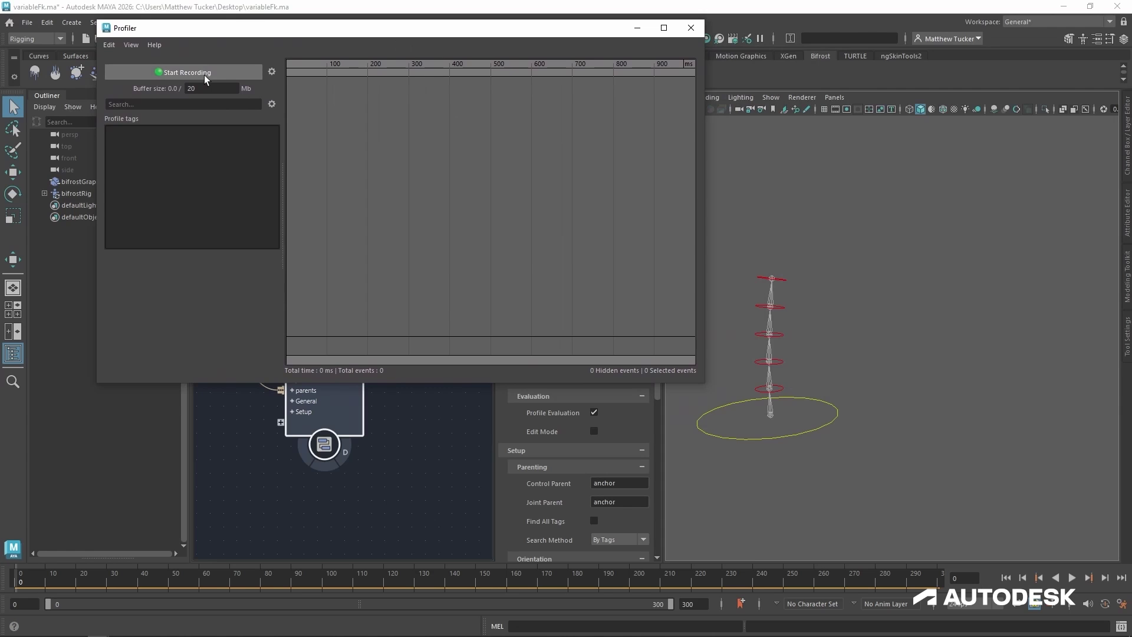
# Record a profile while moving the scene to frame 95, then stop recording
pyautogui.click(204, 73)
pyautogui.click(305, 580)
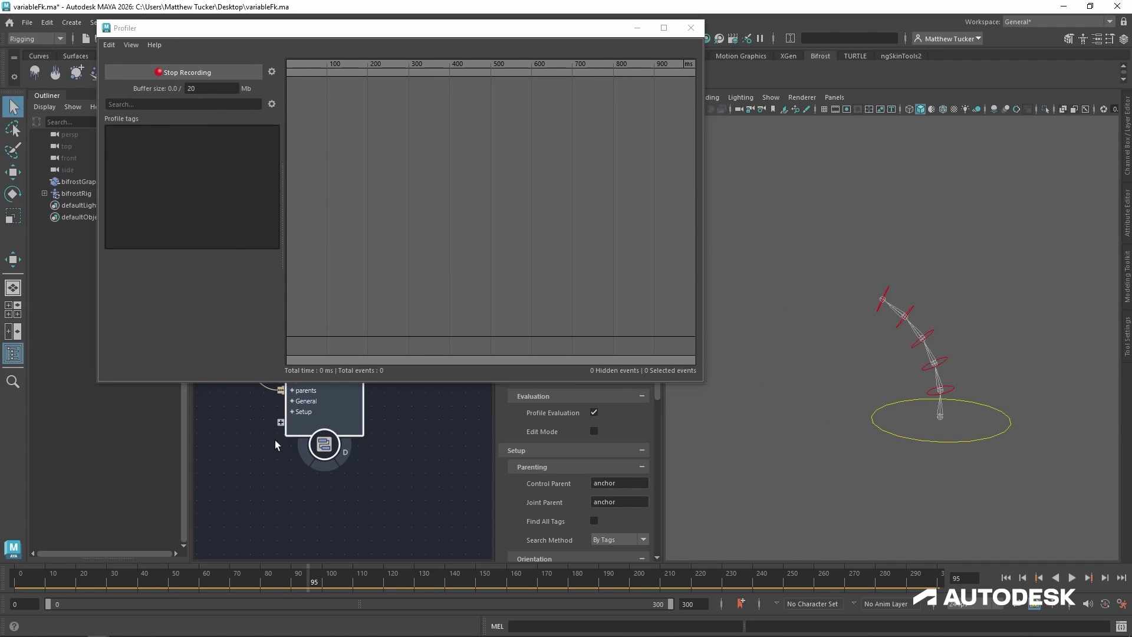
pyautogui.click(199, 72)
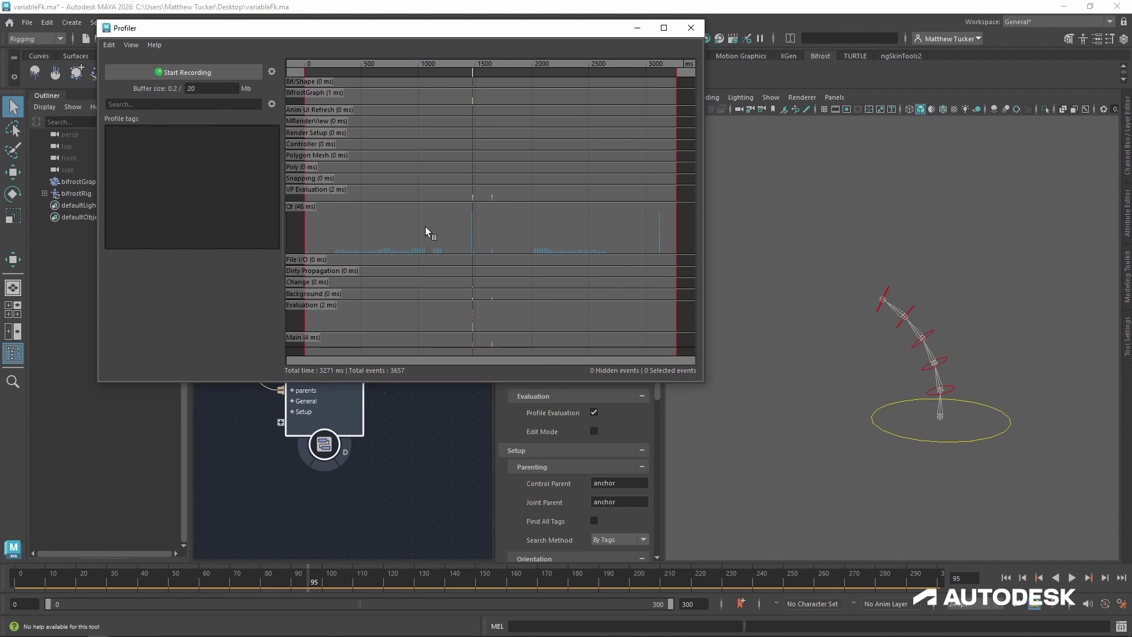
# Select the BifrostGraph events and zoom the Profiler timeline onto their module timings
pyautogui.scroll(3, 413, 177)
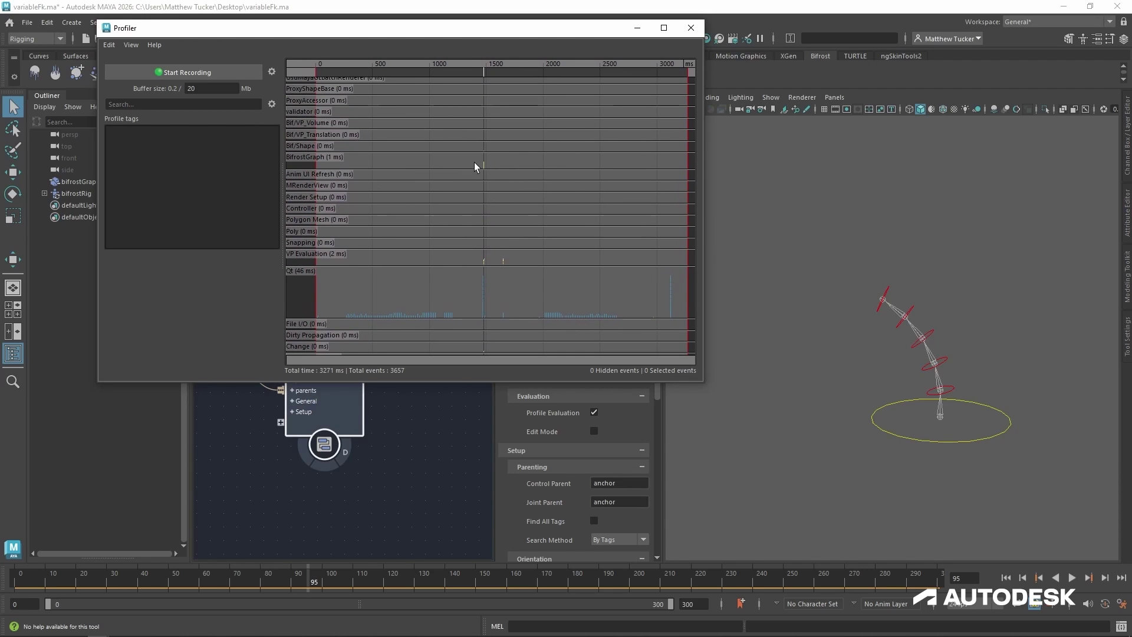
pyautogui.moveTo(485, 172); pyautogui.dragTo(490, 172)
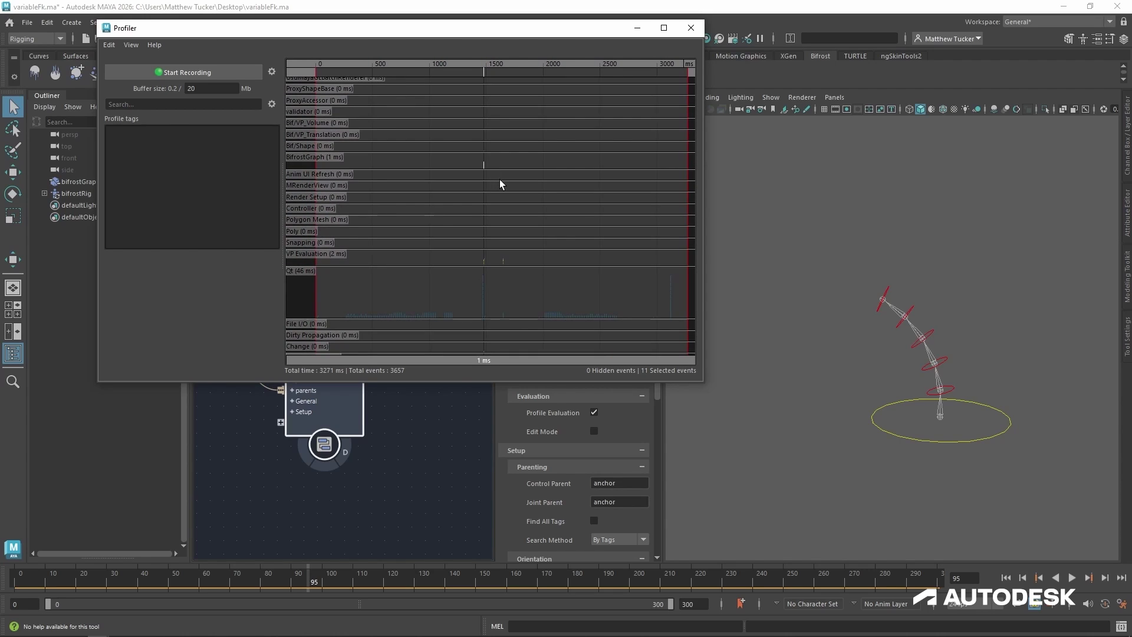
pyautogui.press('f')
pyautogui.moveTo(513, 204); pyautogui.dragTo(528, 250, button='middle')
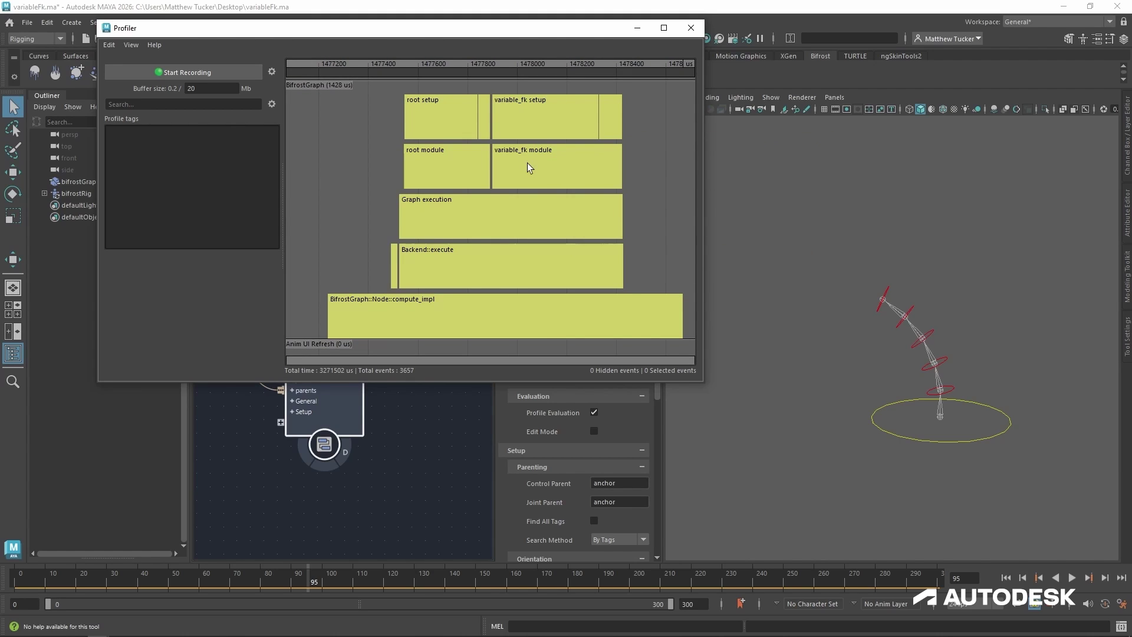
pyautogui.moveTo(527, 165)
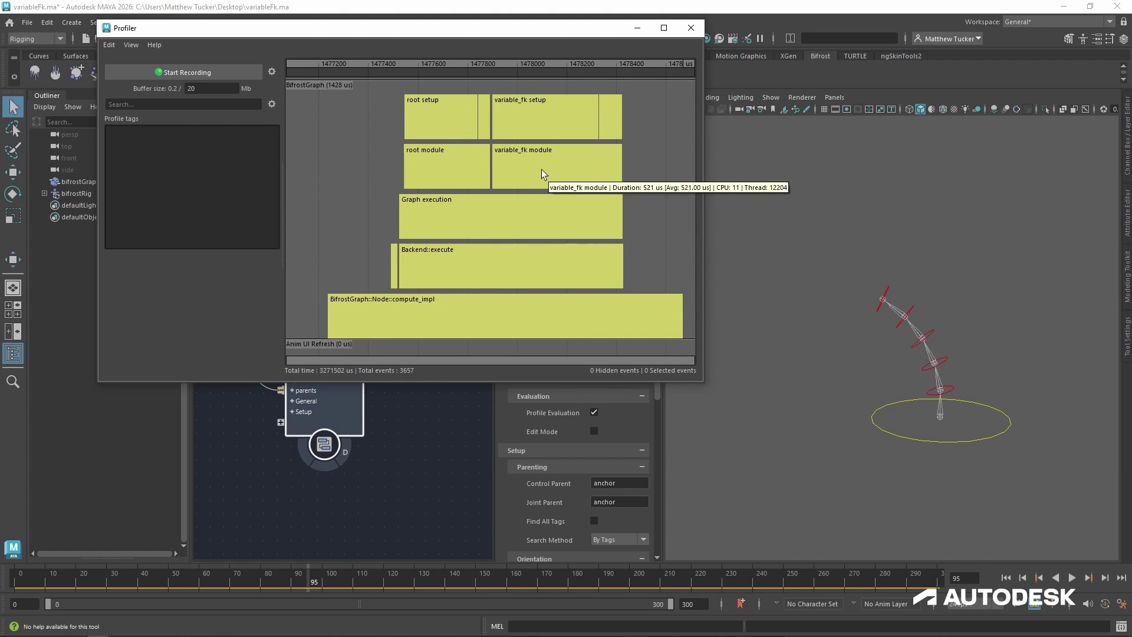